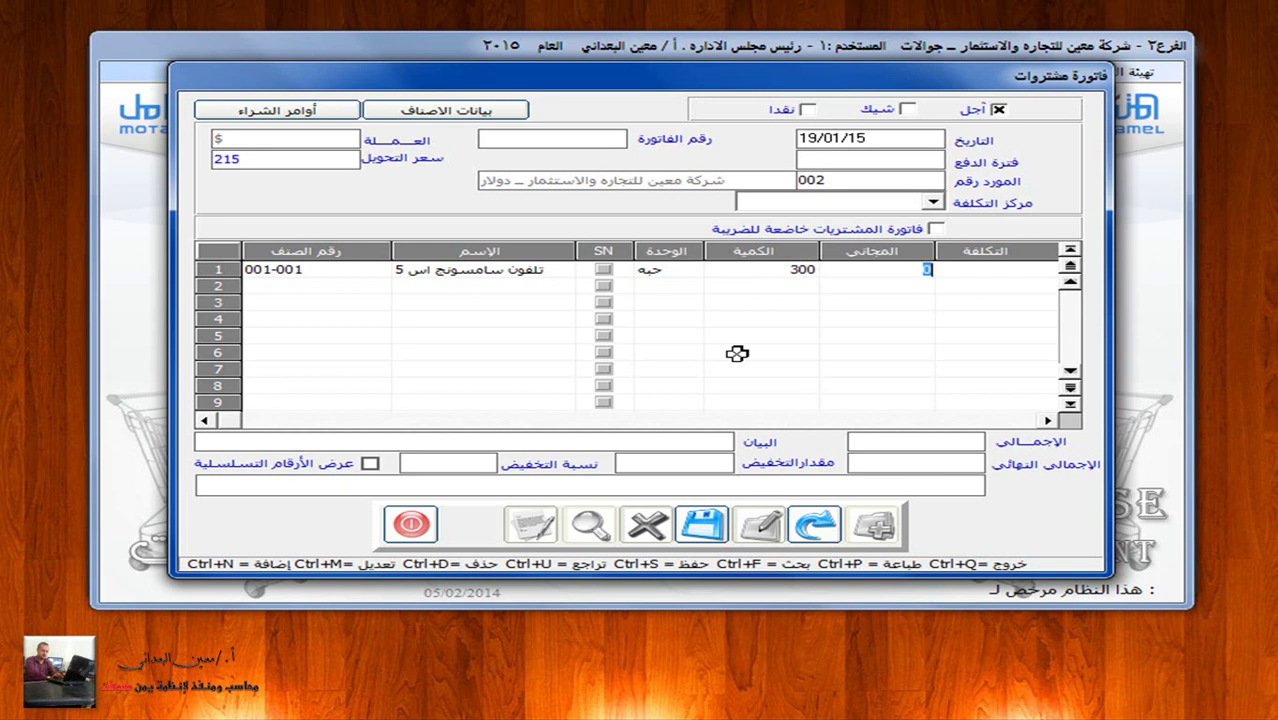
Set the cost of the تلفون سامسونج اس 5 line in the purchase invoice to 350.
{"action": "type", "text": "350"}
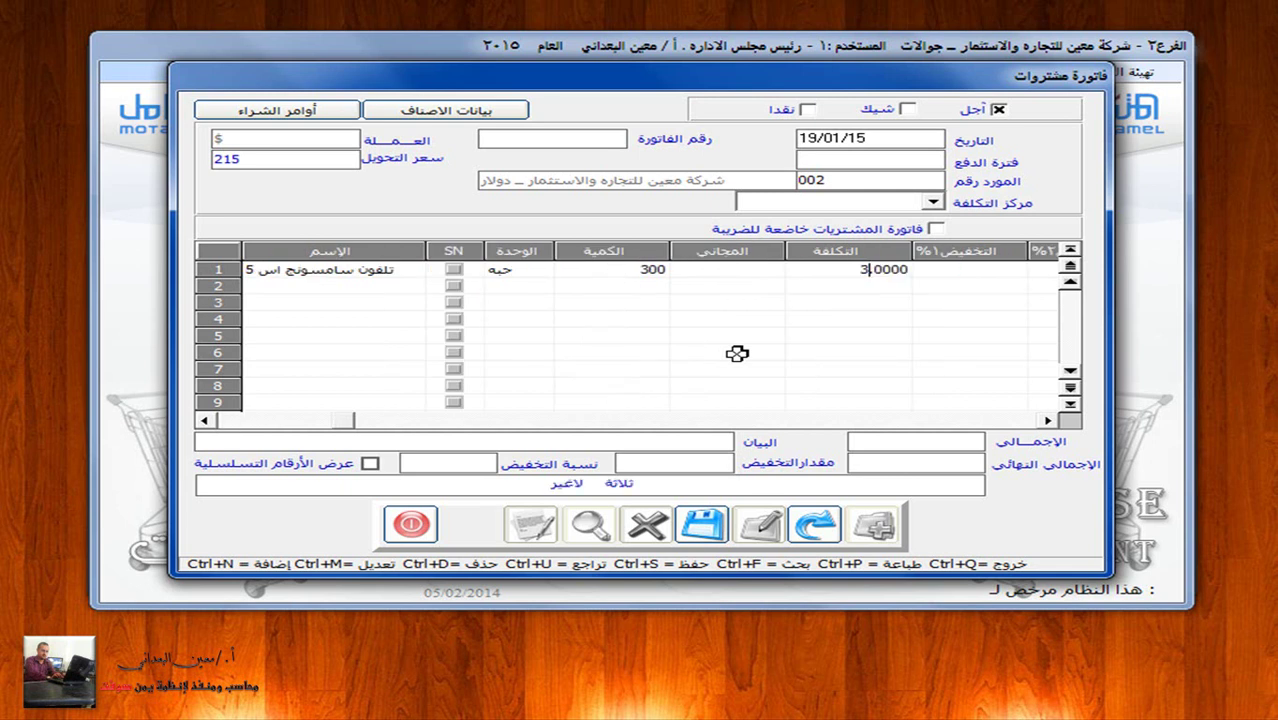
{"action": "key", "text": "Return"}
{"action": "key", "text": "Return"}
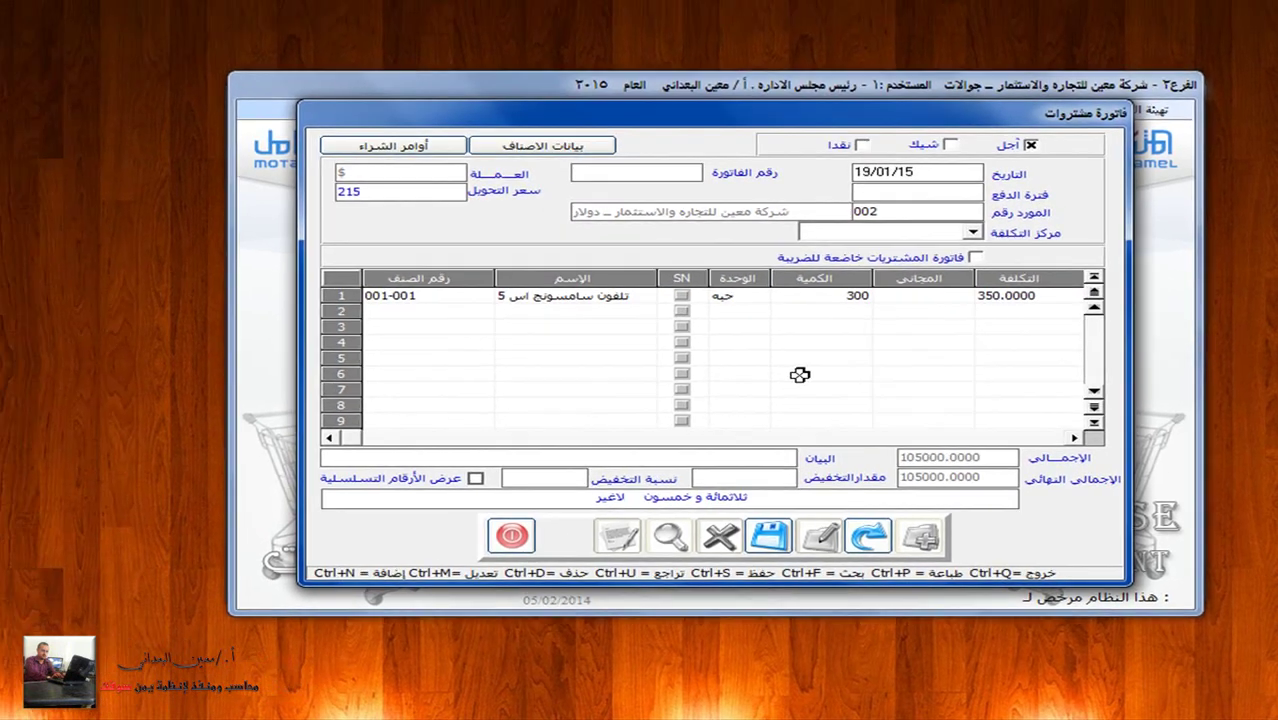
Add item 002-001 (تلفون ايفون 6) as the second purchase invoice line with quantity 230 and cost 450.
{"action": "key", "text": "F2"}
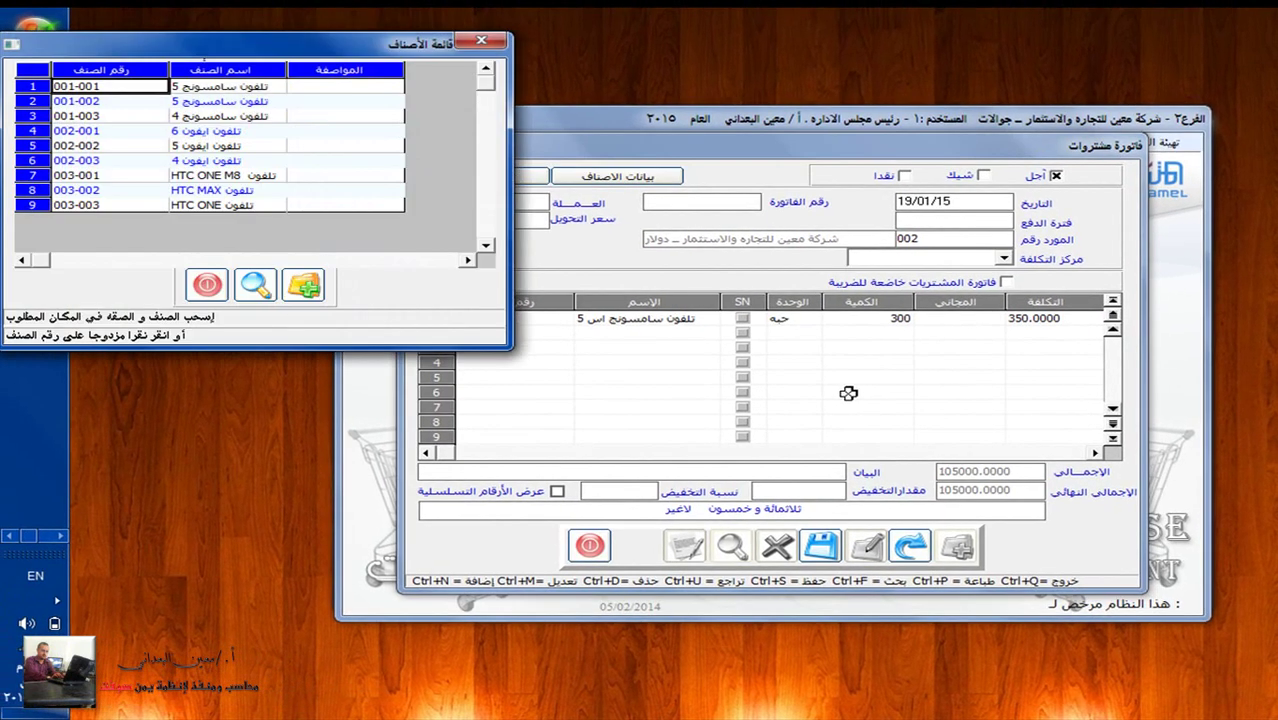
{"action": "double_click", "coordinate": [207, 131]}
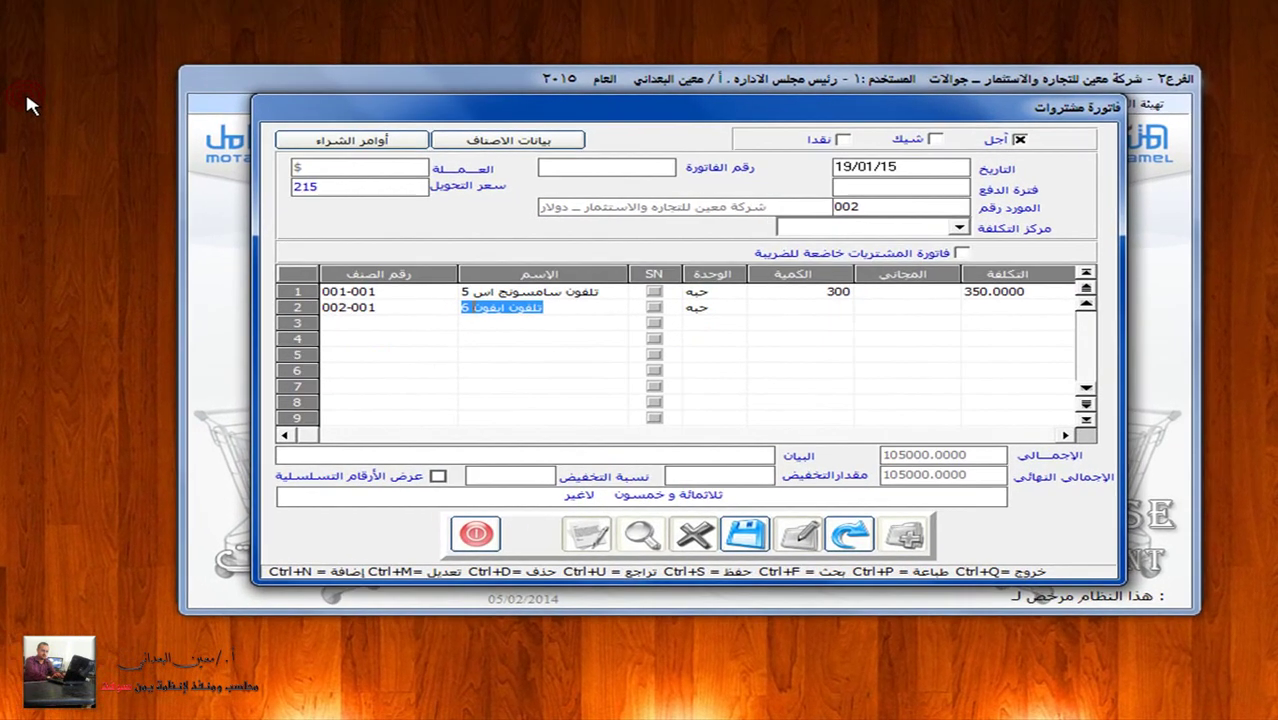
{"action": "key", "text": "Return"}
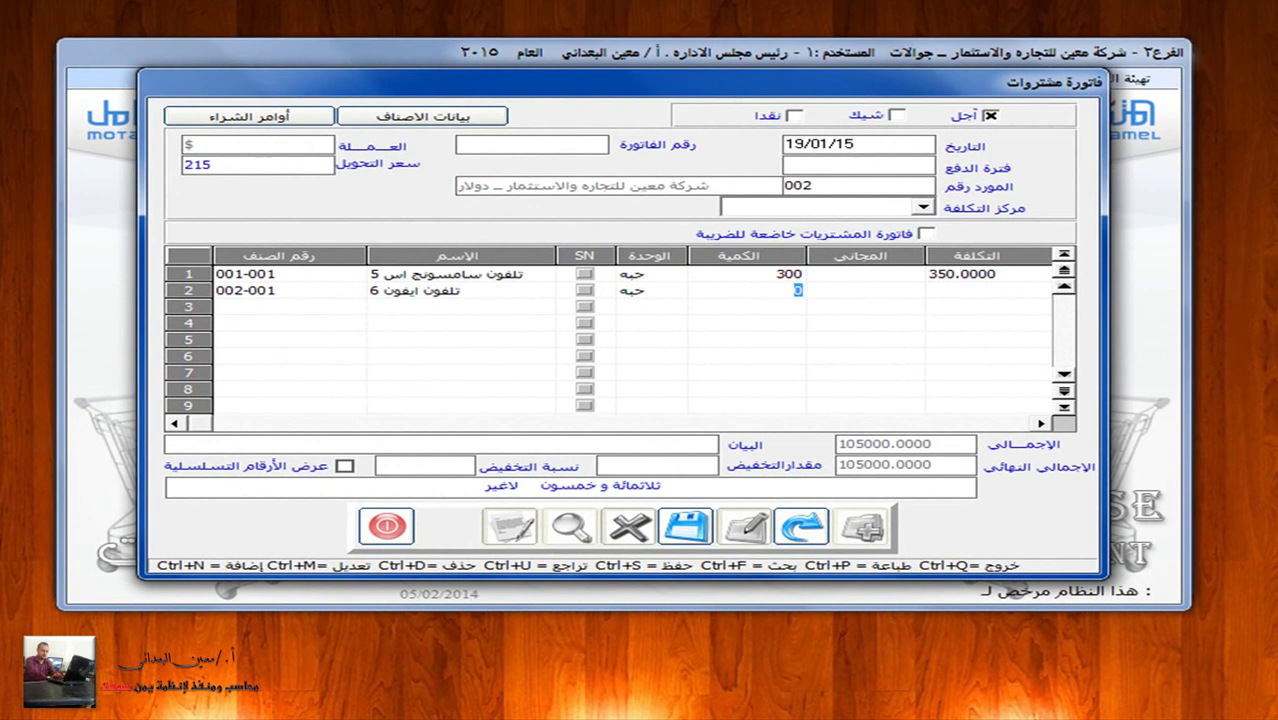
{"action": "type", "text": "230"}
{"action": "key", "text": "Return"}
{"action": "type", "text": "450"}
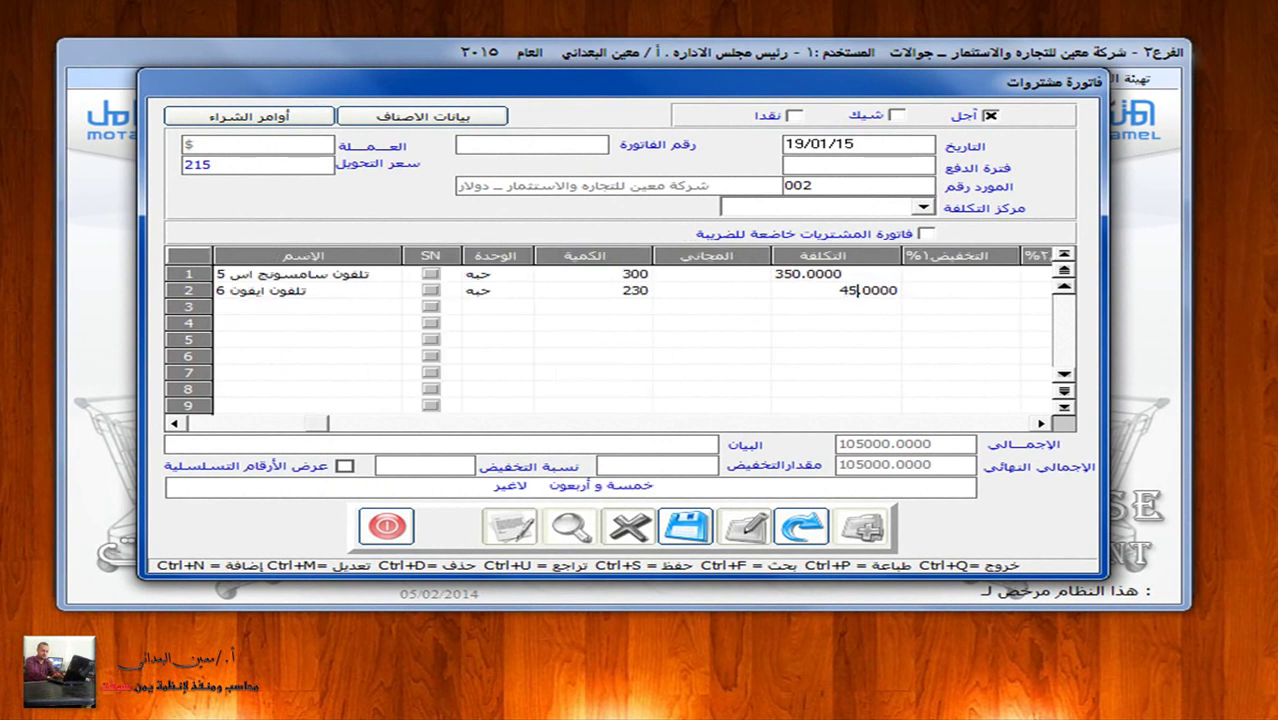
{"action": "key", "text": "Return"}
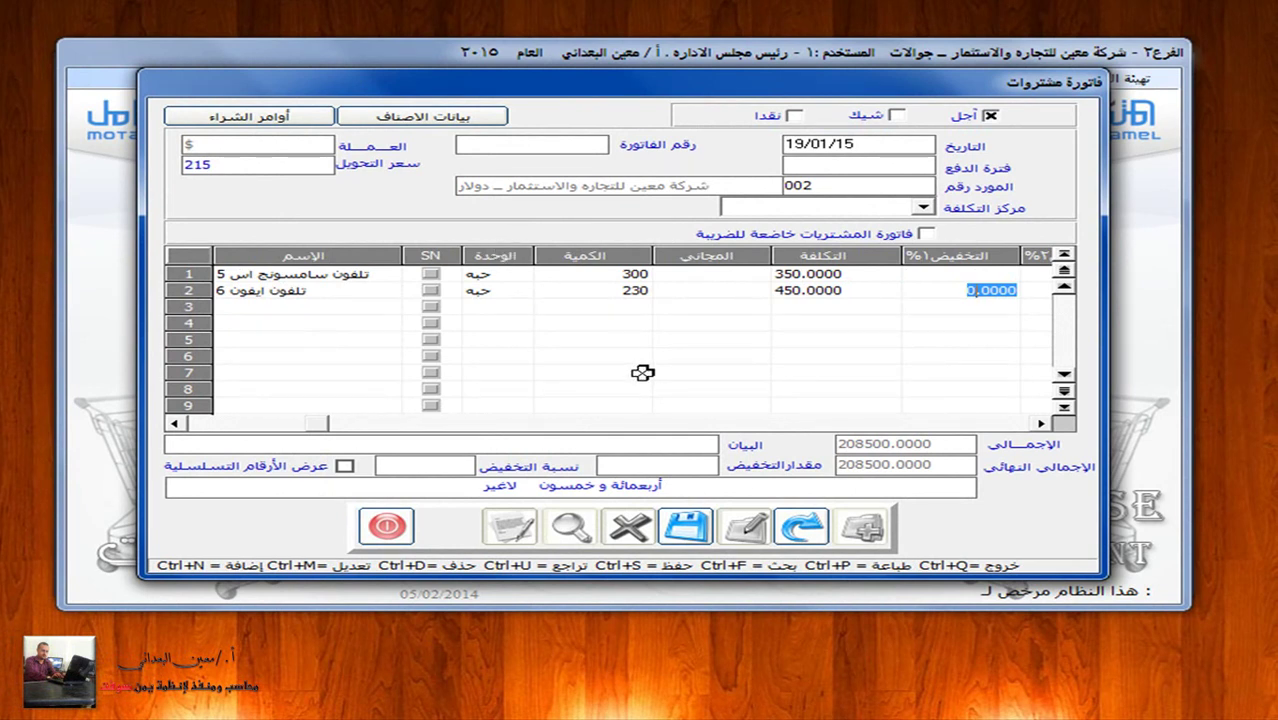
Save the purchase invoice under invoice number 3 and close the invoice form.
{"action": "left_click", "coordinate": [686, 526]}
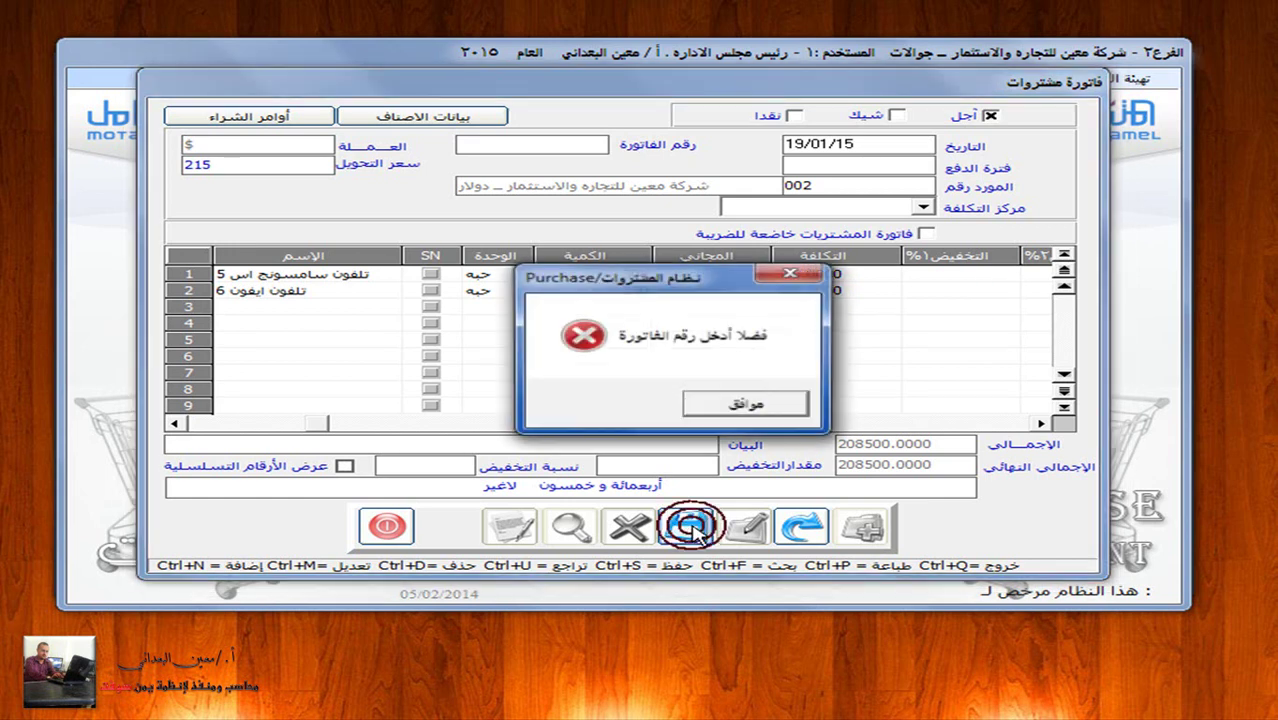
{"action": "left_click", "coordinate": [747, 405]}
{"action": "type", "text": "3"}
{"action": "left_click", "coordinate": [686, 526]}
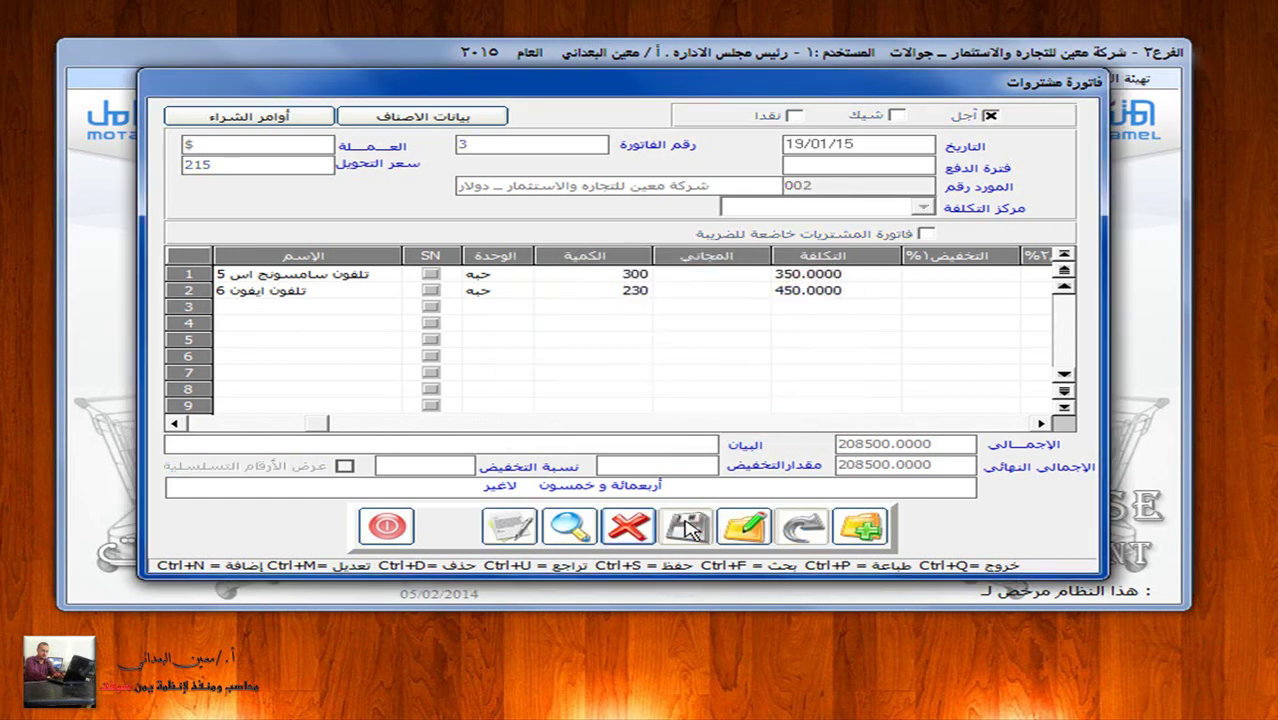
{"action": "left_click", "coordinate": [389, 526]}
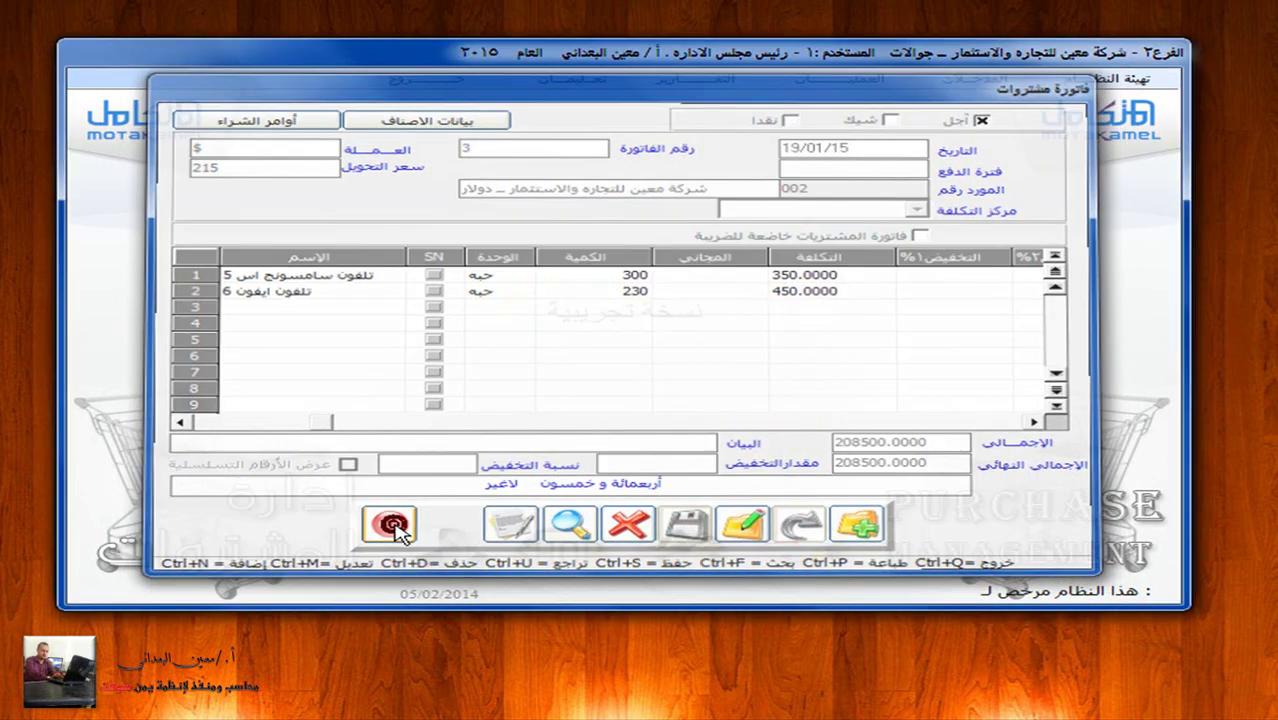
Try to list the uncosted invoices in a new external purchase cost entry (تكلفة المشتروات الخارجية), then leave without saving.
{"action": "left_click", "coordinate": [839, 78]}
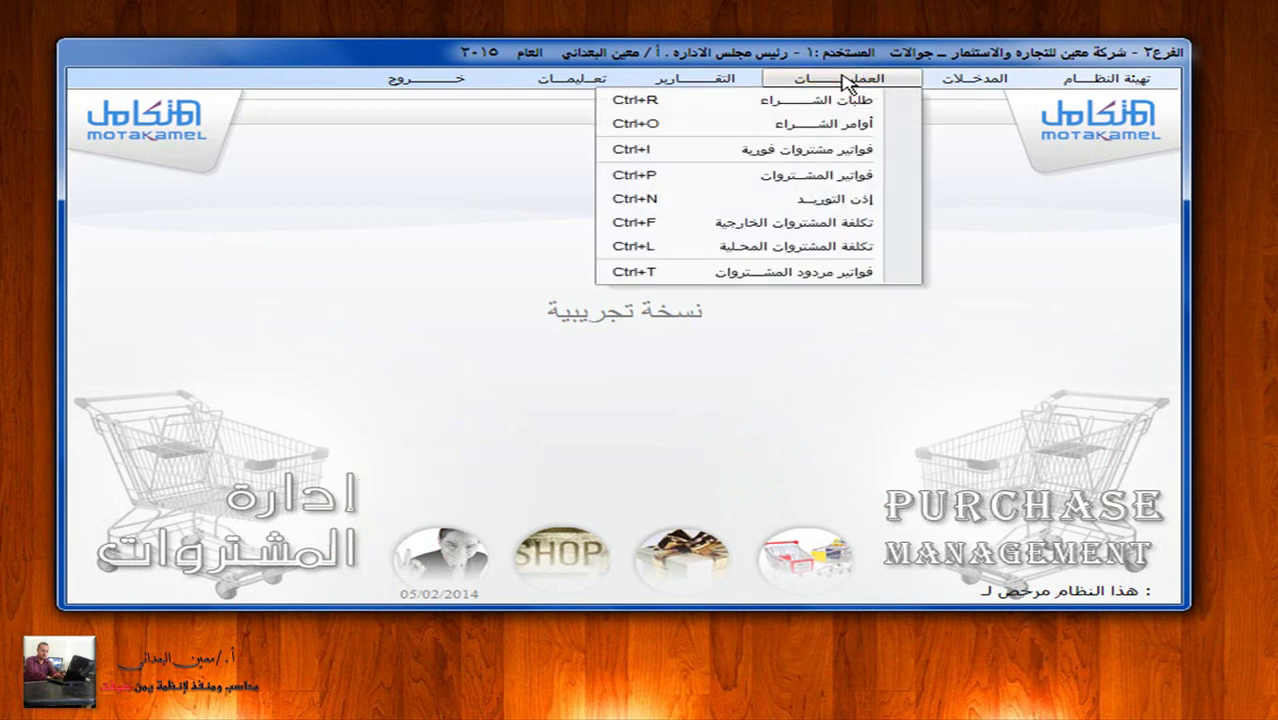
{"action": "left_click", "coordinate": [820, 232]}
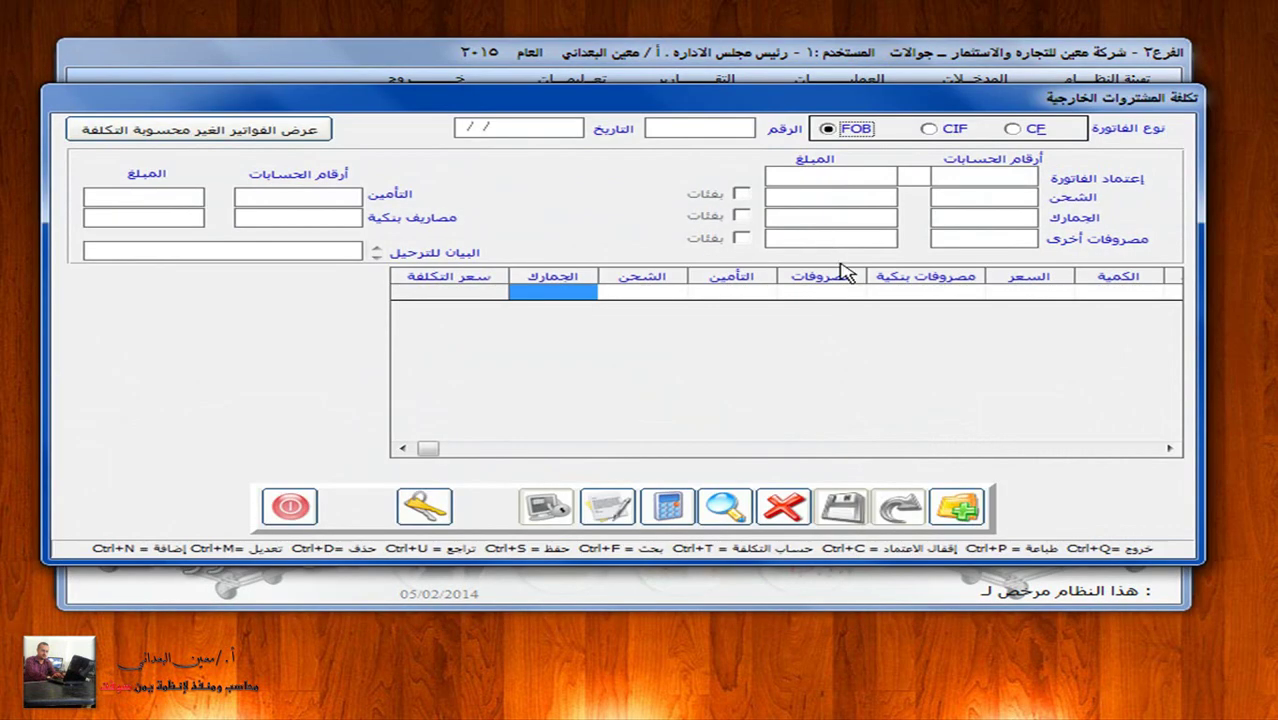
{"action": "left_click", "coordinate": [955, 497]}
{"action": "left_click", "coordinate": [290, 134]}
{"action": "left_click", "coordinate": [289, 131]}
{"action": "left_click", "coordinate": [291, 135]}
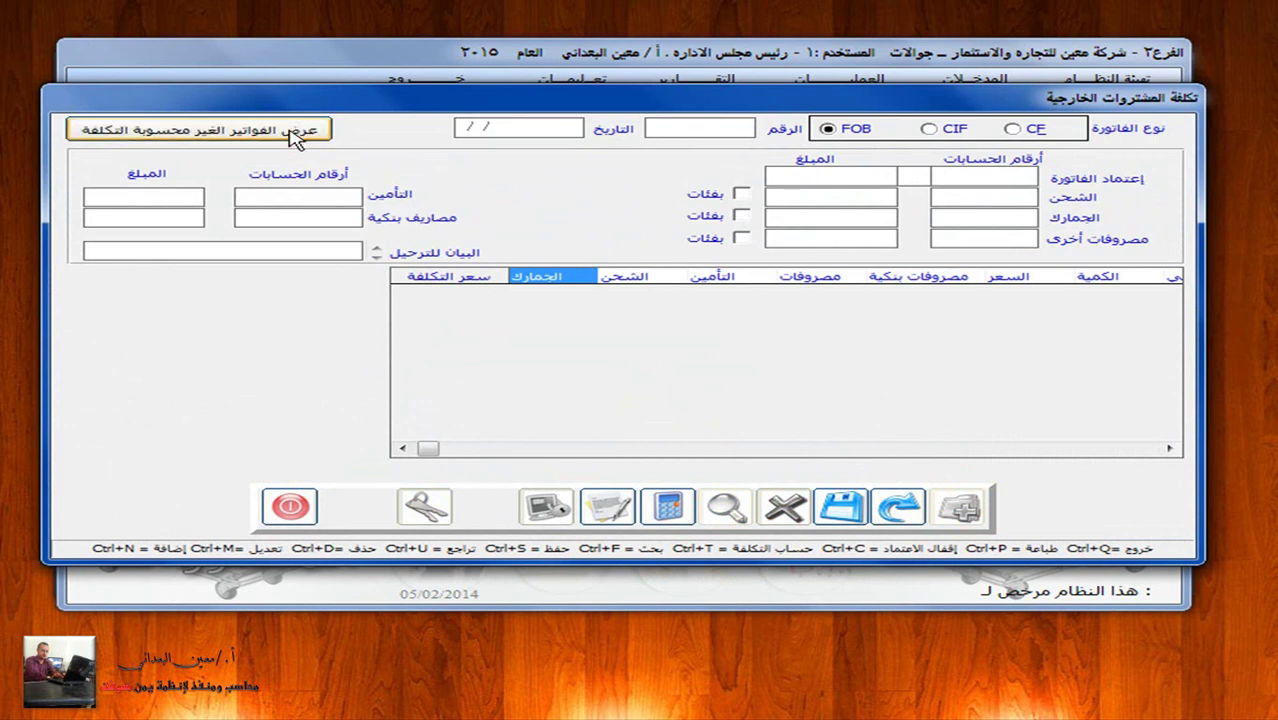
{"action": "left_click", "coordinate": [291, 134]}
{"action": "left_click", "coordinate": [291, 134]}
{"action": "left_click", "coordinate": [290, 506]}
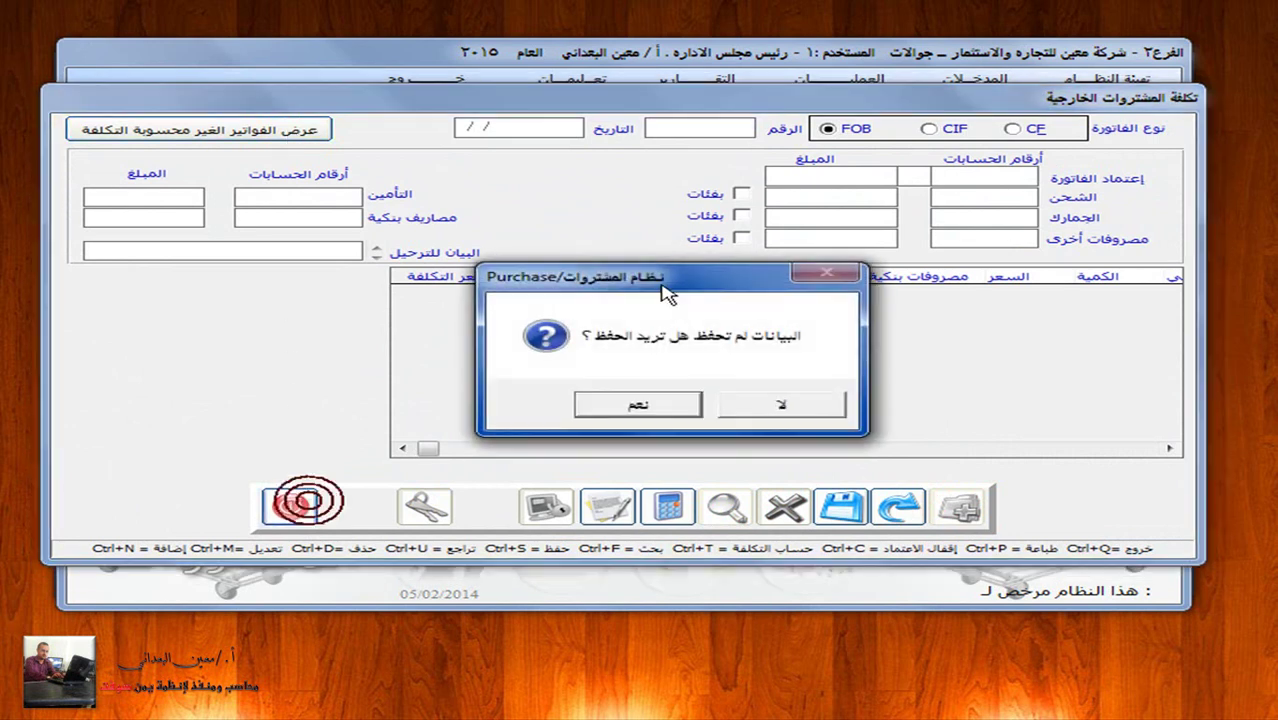
{"action": "left_click", "coordinate": [832, 412]}
Create a supply order (إذن التوريد) from purchase invoice 3 and assign it to the main warehouse, المخزن الرئيسي - 1.
{"action": "left_click", "coordinate": [866, 82]}
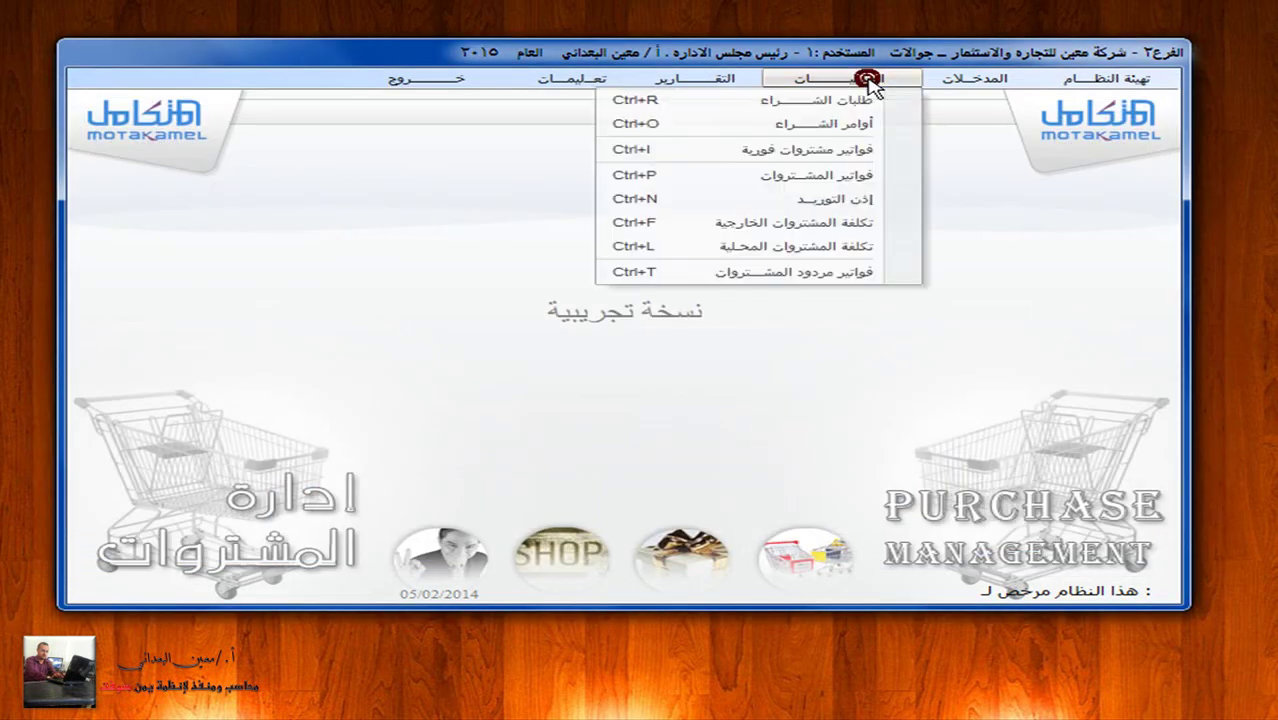
{"action": "left_click", "coordinate": [830, 199]}
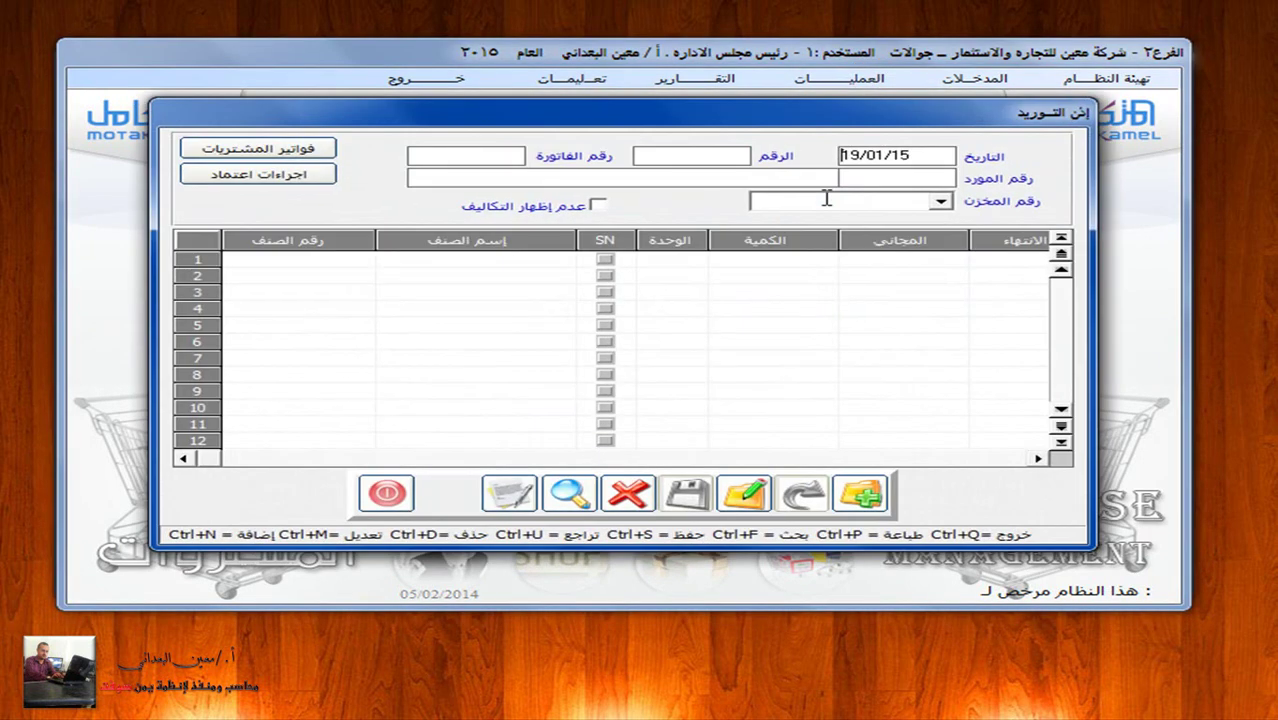
{"action": "left_click", "coordinate": [860, 493]}
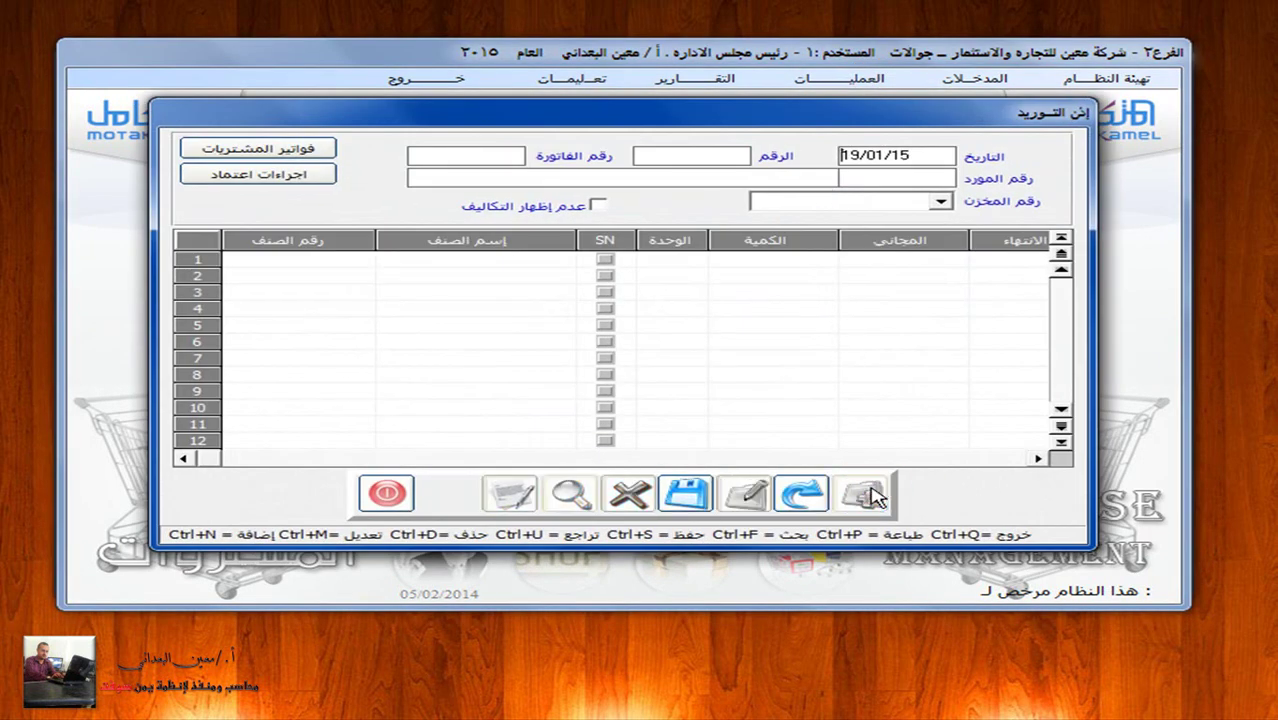
{"action": "left_click", "coordinate": [287, 150]}
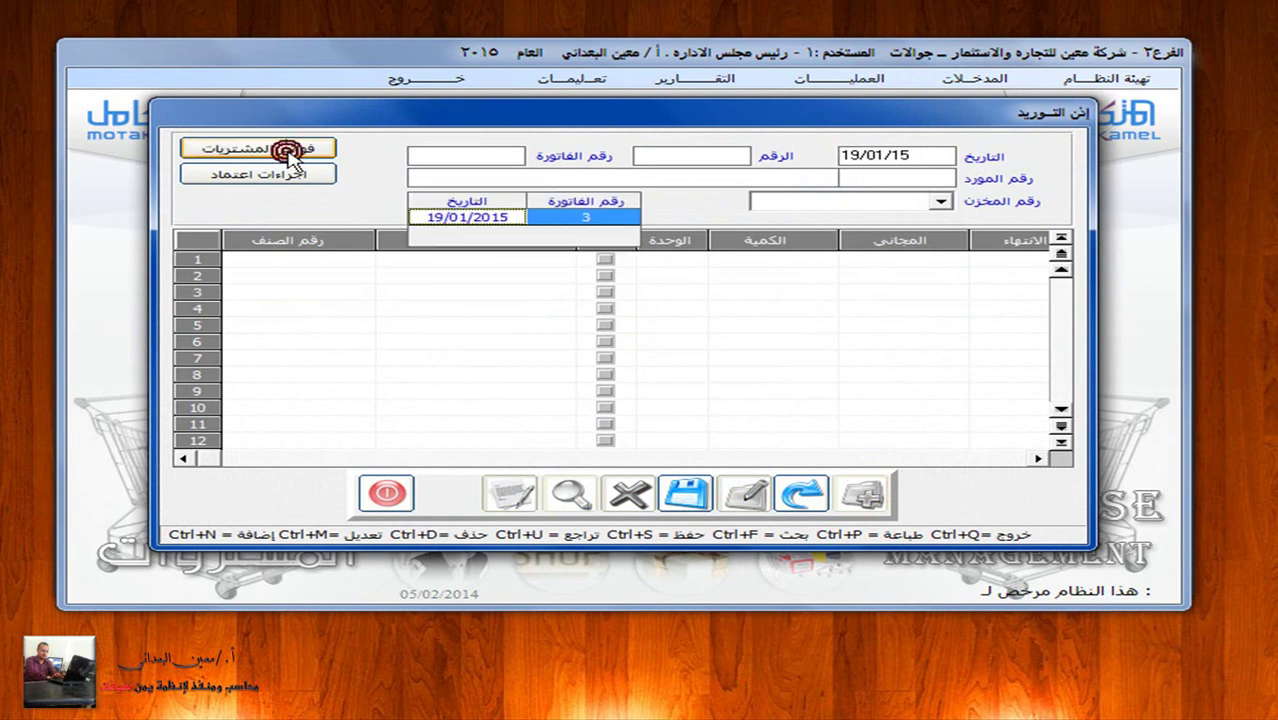
{"action": "double_click", "coordinate": [575, 220]}
{"action": "left_click", "coordinate": [940, 203]}
{"action": "left_click", "coordinate": [905, 215]}
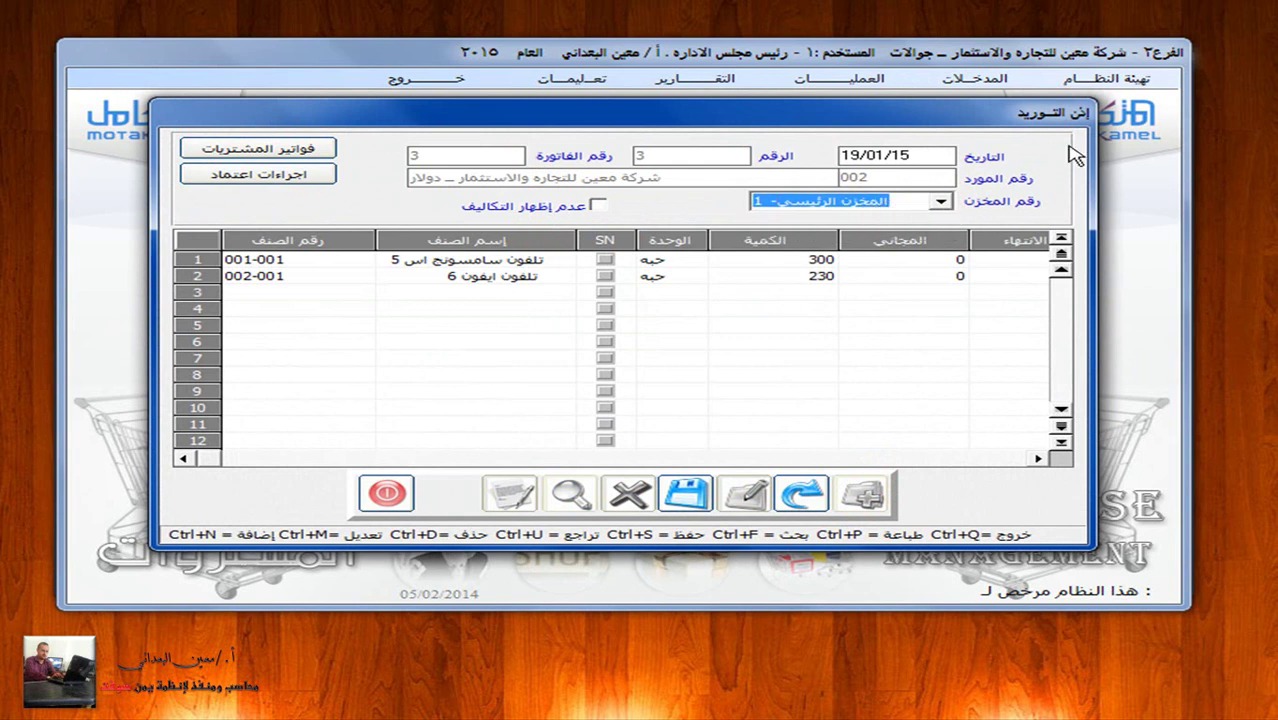
Set the received quantity of تلفون ايفون 6 to 225, review the expenses slide in the presentation, and save the supply order.
{"action": "left_click", "coordinate": [786, 279]}
{"action": "double_click", "coordinate": [786, 279]}
{"action": "type", "text": "225"}
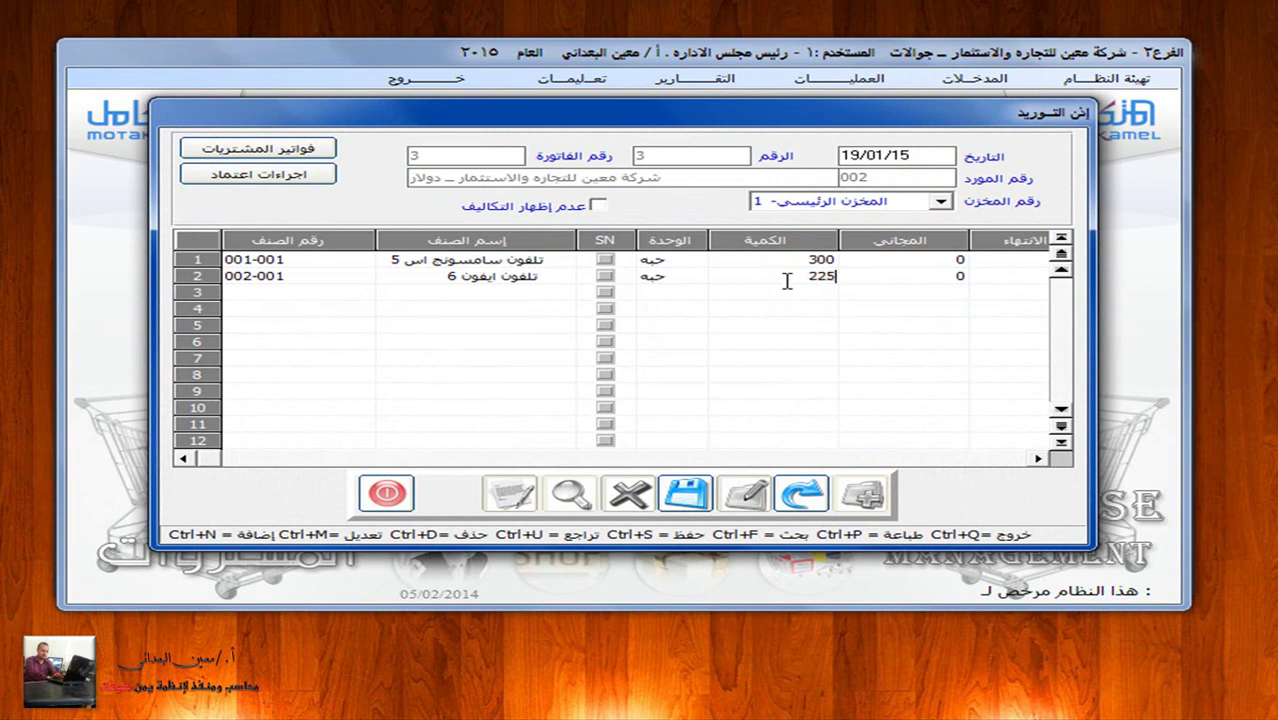
{"action": "key", "text": "super+Tab"}
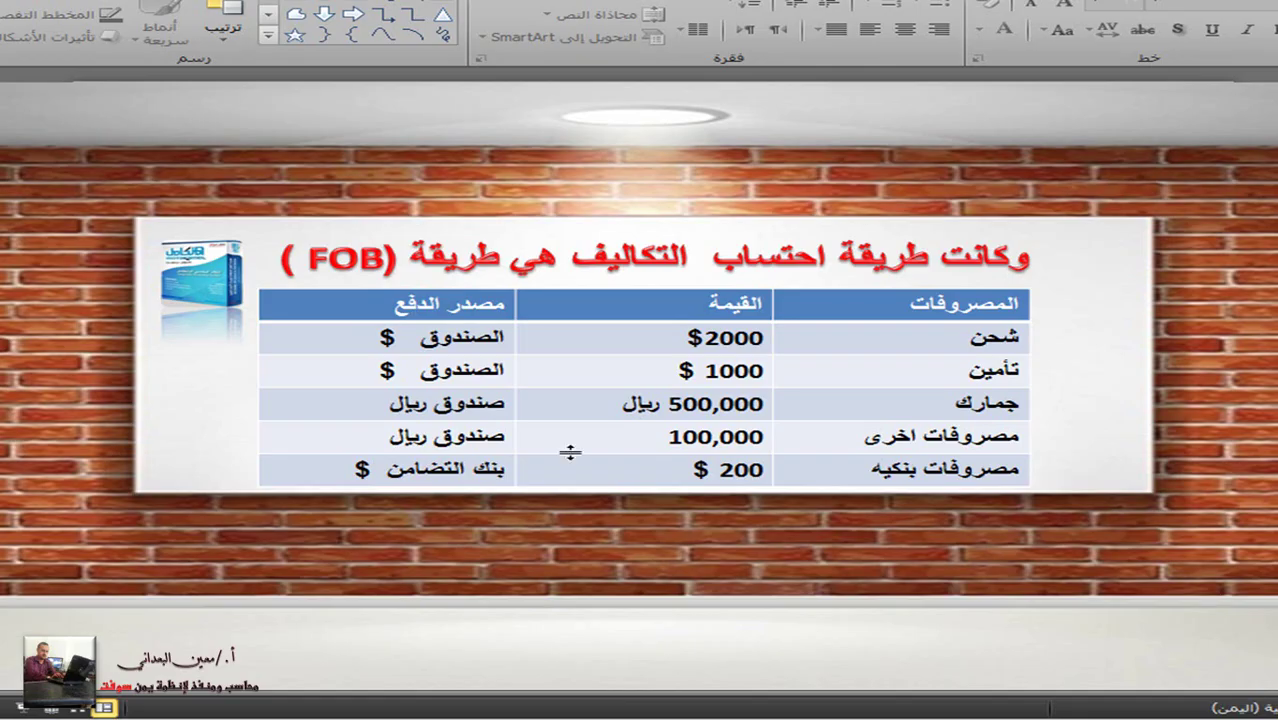
{"action": "scroll", "coordinate": [668, 385], "scroll_direction": "up", "scroll_amount": 1}
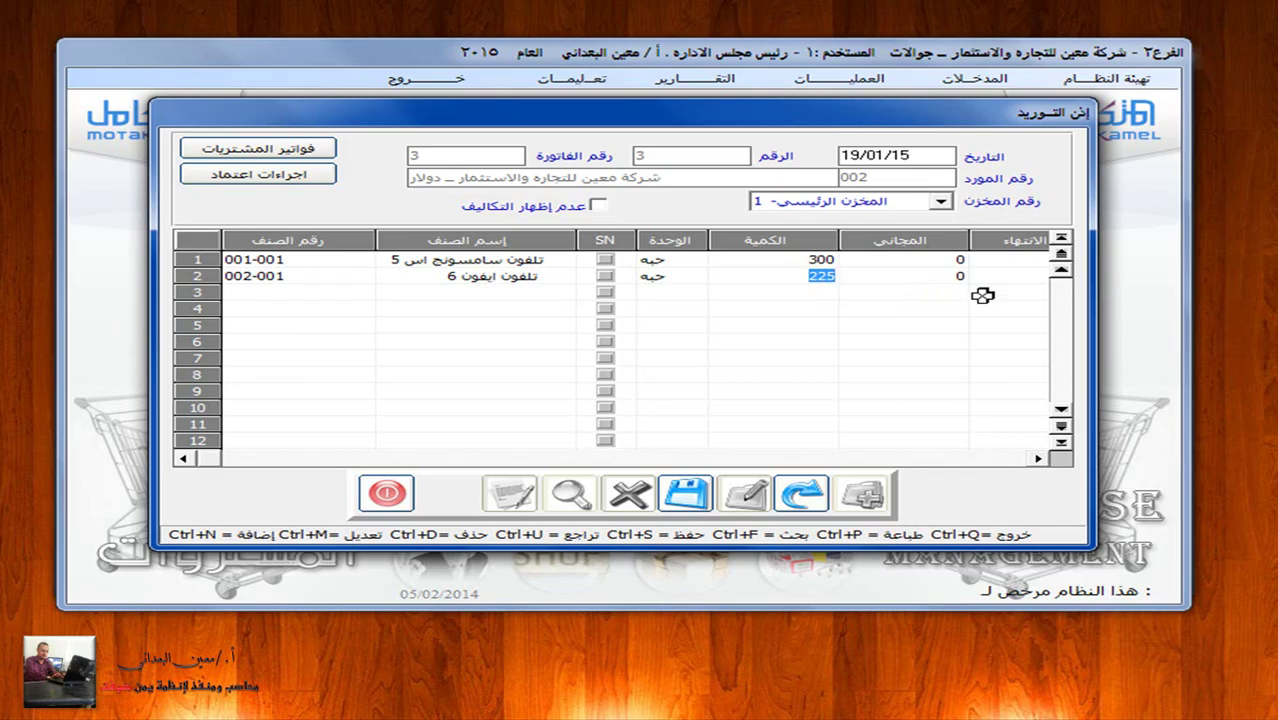
{"action": "left_click", "coordinate": [692, 492]}
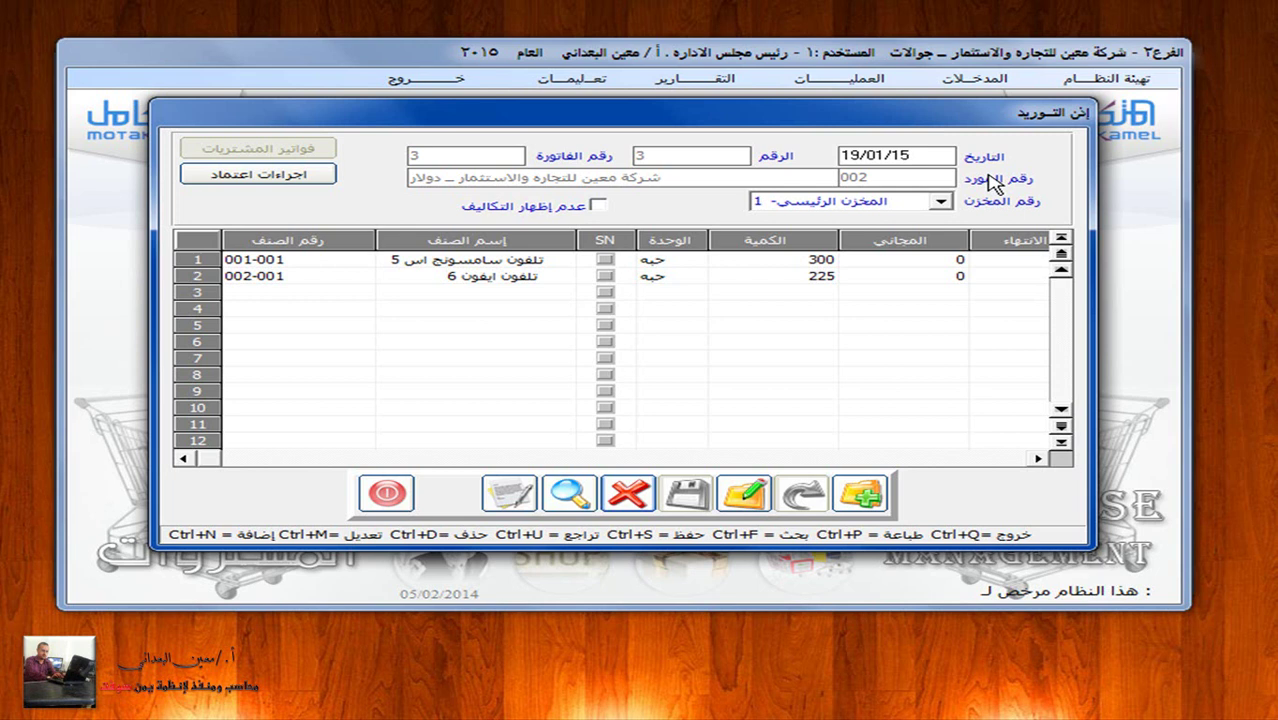
{"action": "left_click", "coordinate": [387, 492]}
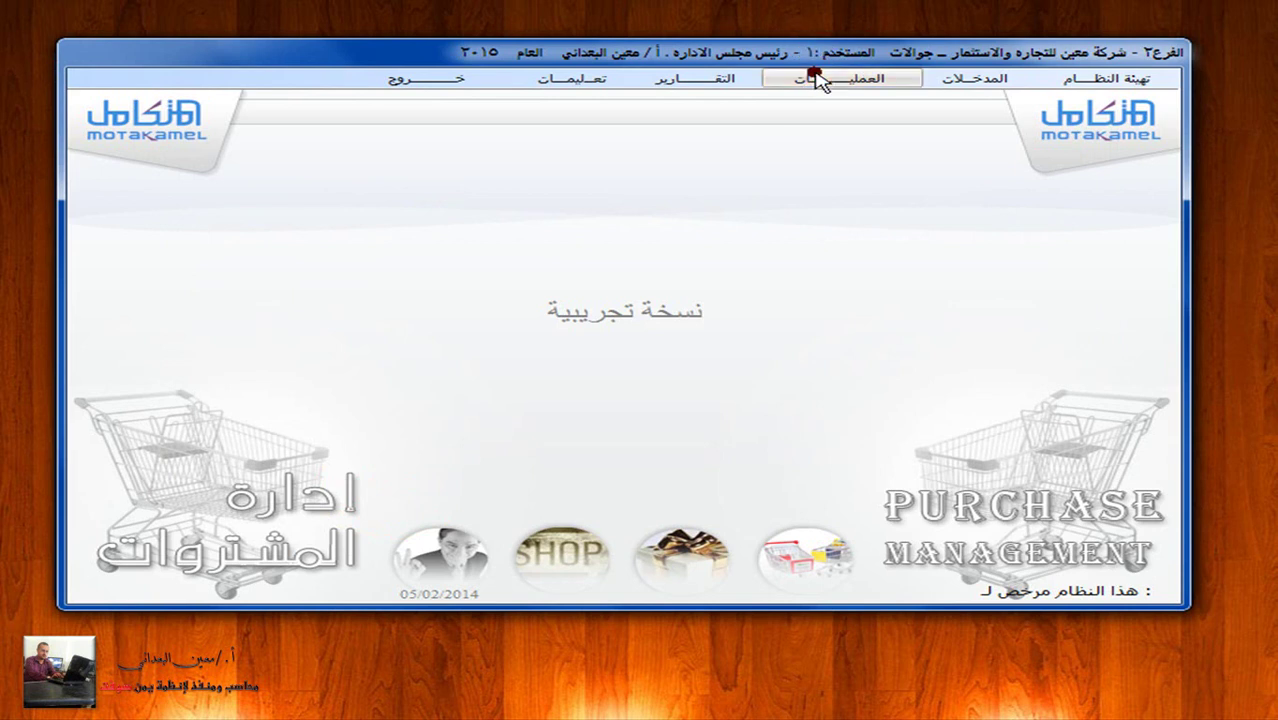
Start a new FOB external purchase cost entry (تكلفة المشتروات الخارجية) and load uncosted invoice 3 into it.
{"action": "left_click", "coordinate": [822, 77]}
{"action": "left_click", "coordinate": [812, 224]}
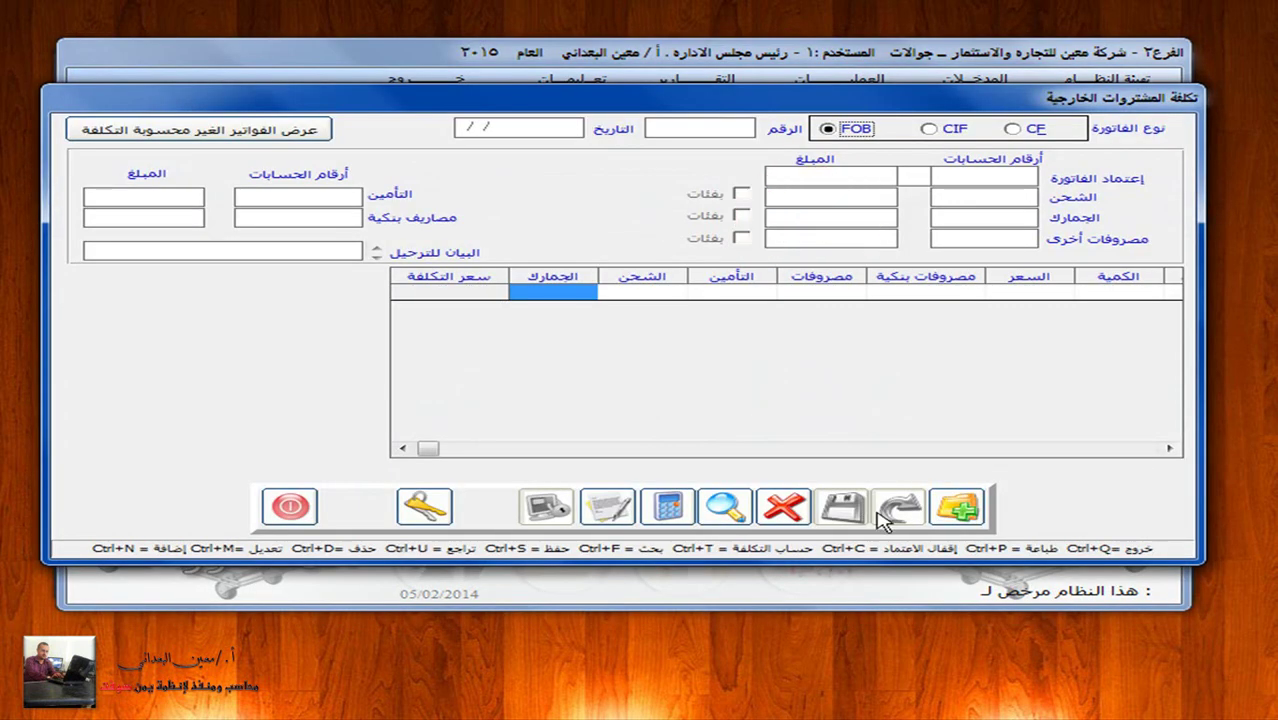
{"action": "left_click", "coordinate": [955, 506]}
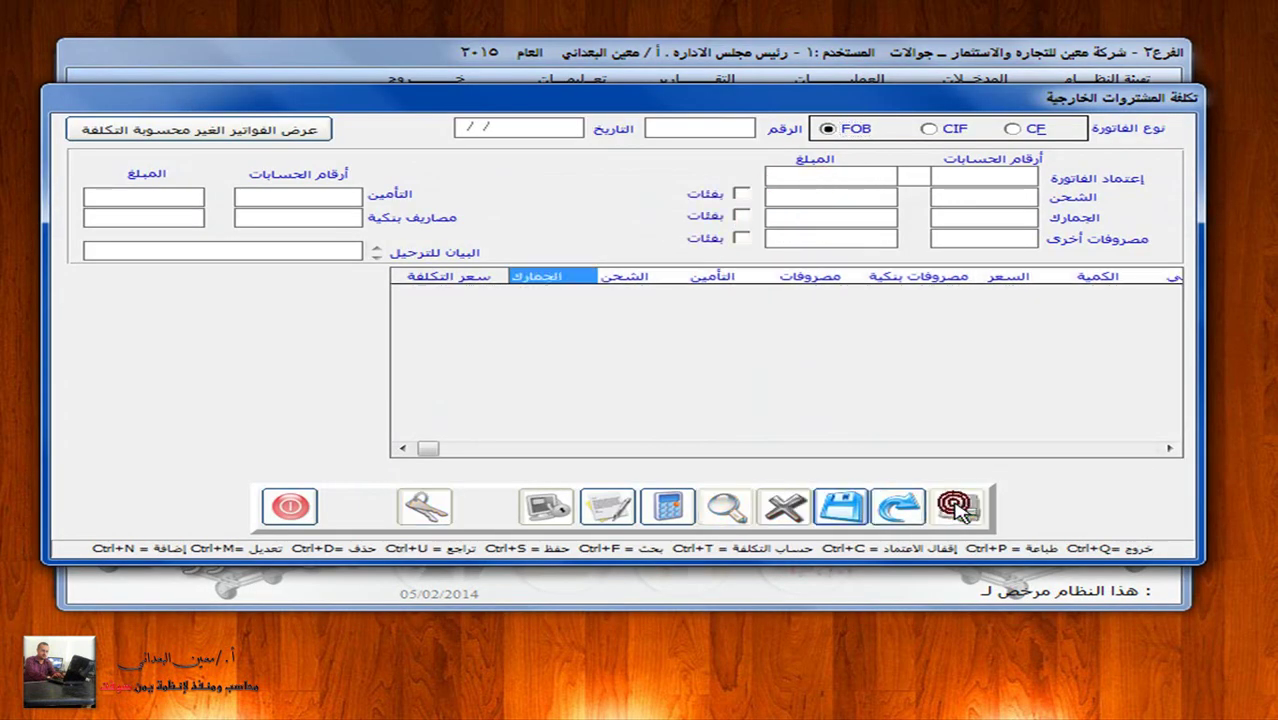
{"action": "left_click", "coordinate": [275, 131]}
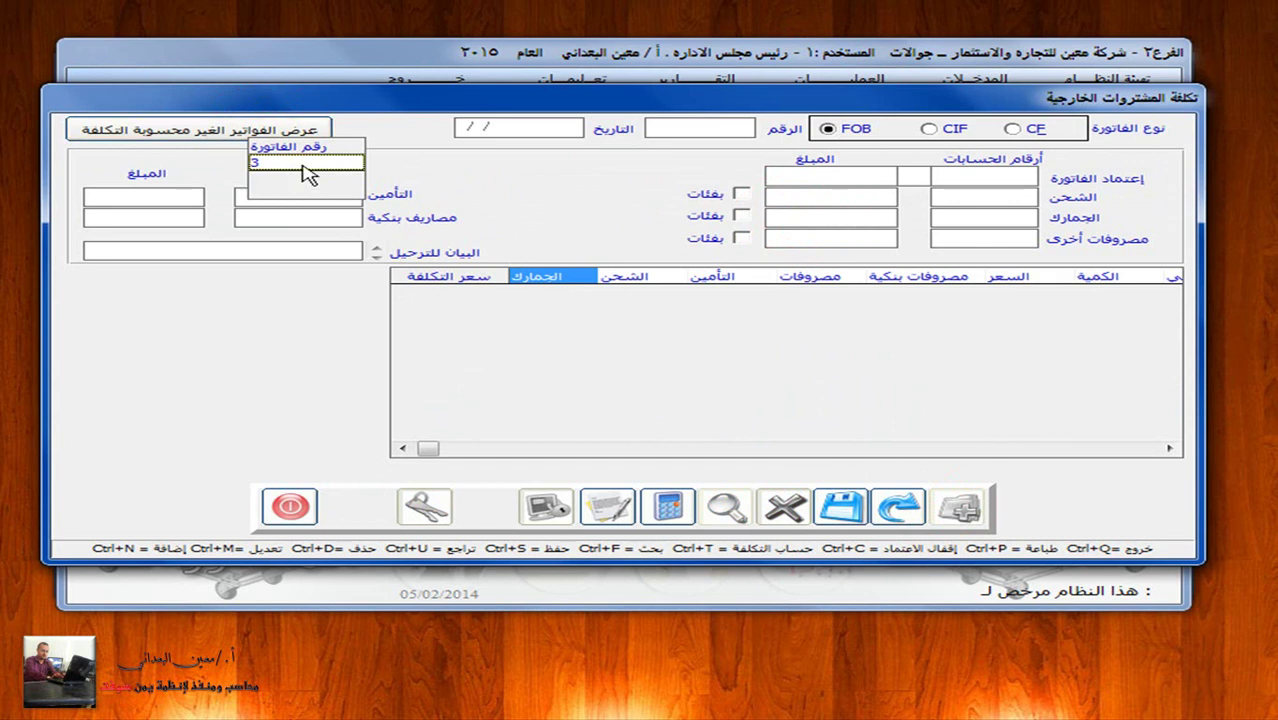
{"action": "left_click", "coordinate": [303, 161]}
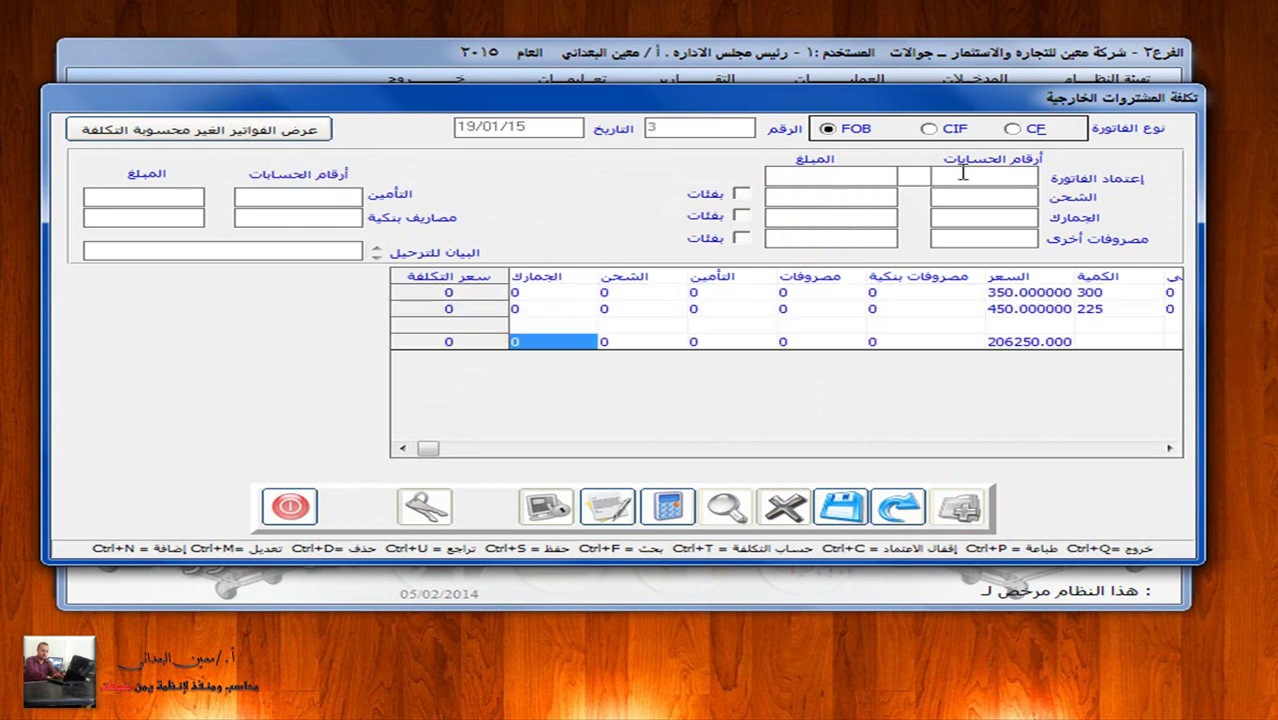
Assign the matching credit accounts to the invoice credit, shipping, insurance and customs fields of the cost entry.
{"action": "type", "text": "12701"}
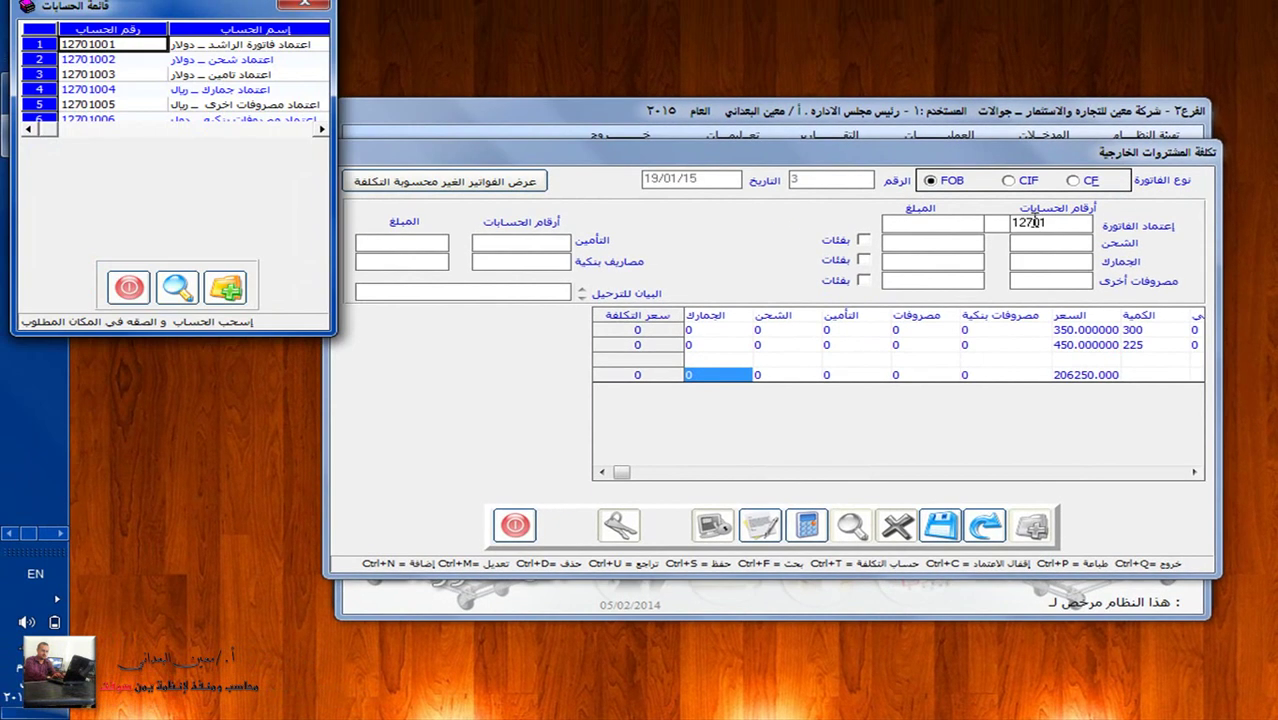
{"action": "left_click_drag", "start_coordinate": [118, 44], "coordinate": [1080, 228]}
{"action": "left_click_drag", "start_coordinate": [162, 67], "coordinate": [1087, 246]}
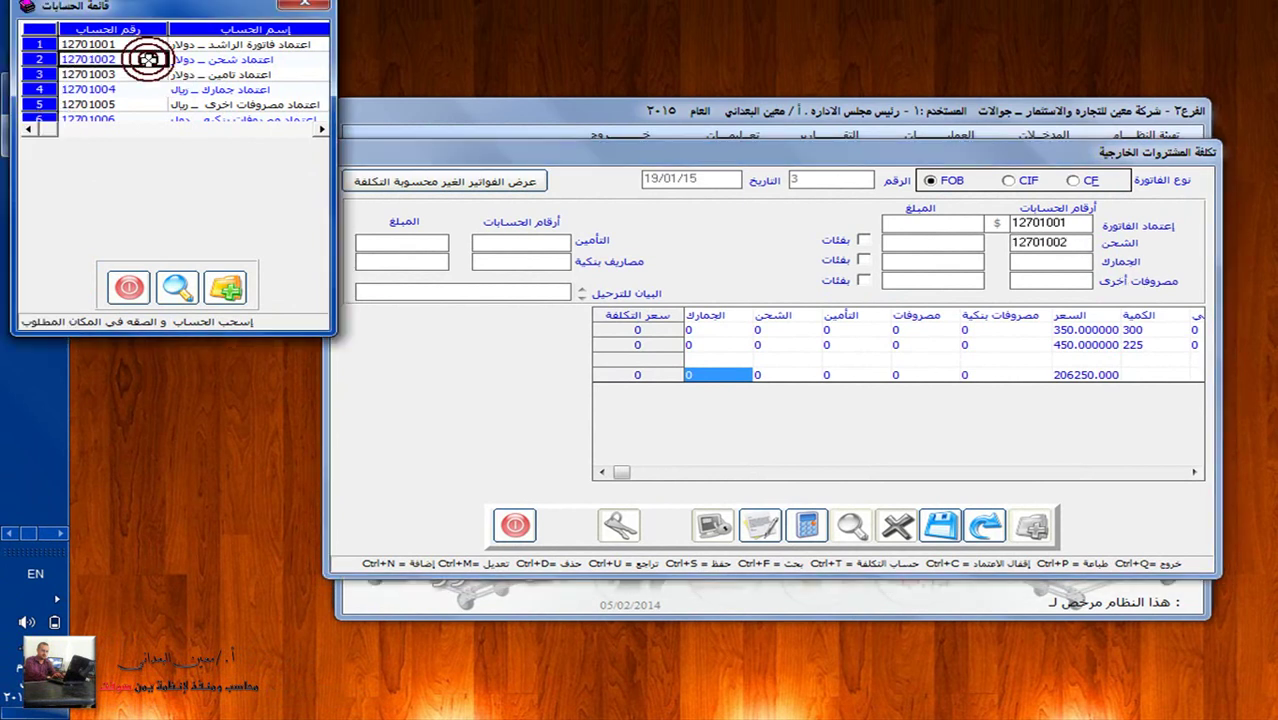
{"action": "left_click_drag", "start_coordinate": [145, 75], "coordinate": [515, 242]}
{"action": "left_click_drag", "start_coordinate": [149, 91], "coordinate": [1030, 266]}
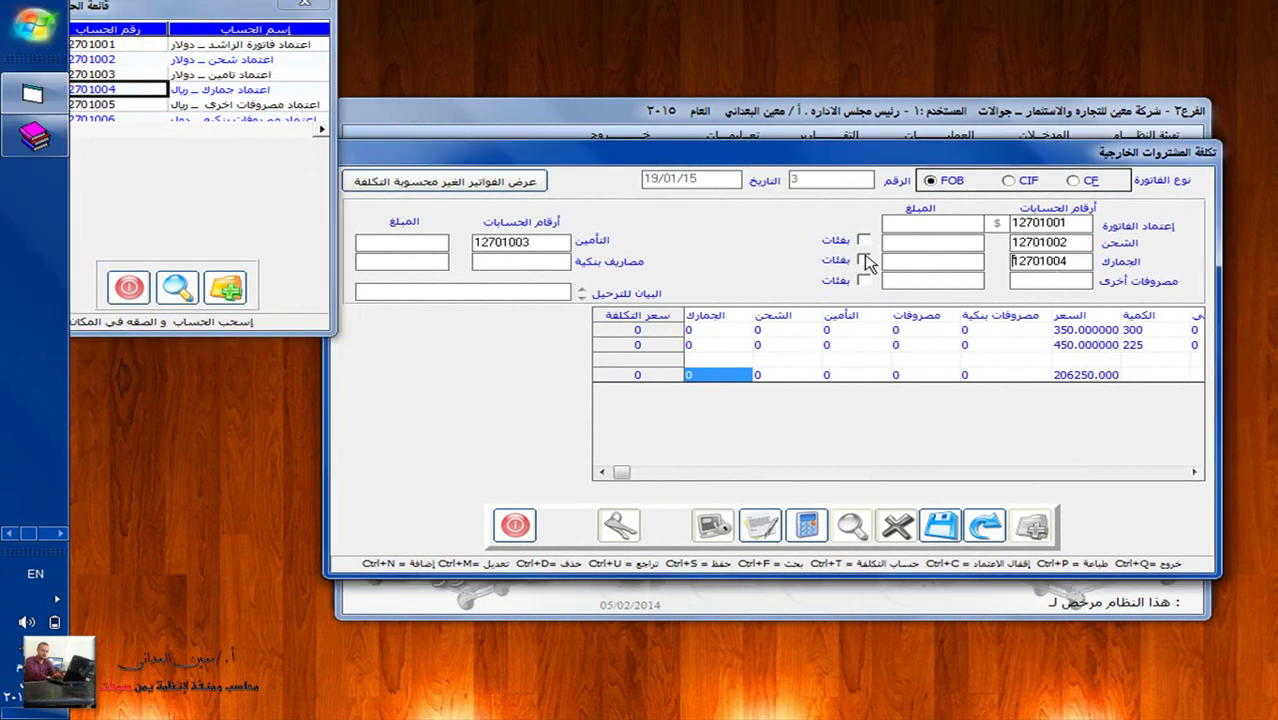
Assign the other-expenses account to bank charges and the bank-expenses account to other expenses, run the cost calculation and close the form.
{"action": "left_click_drag", "start_coordinate": [150, 104], "coordinate": [568, 262]}
{"action": "left_click_drag", "start_coordinate": [137, 117], "coordinate": [1045, 281]}
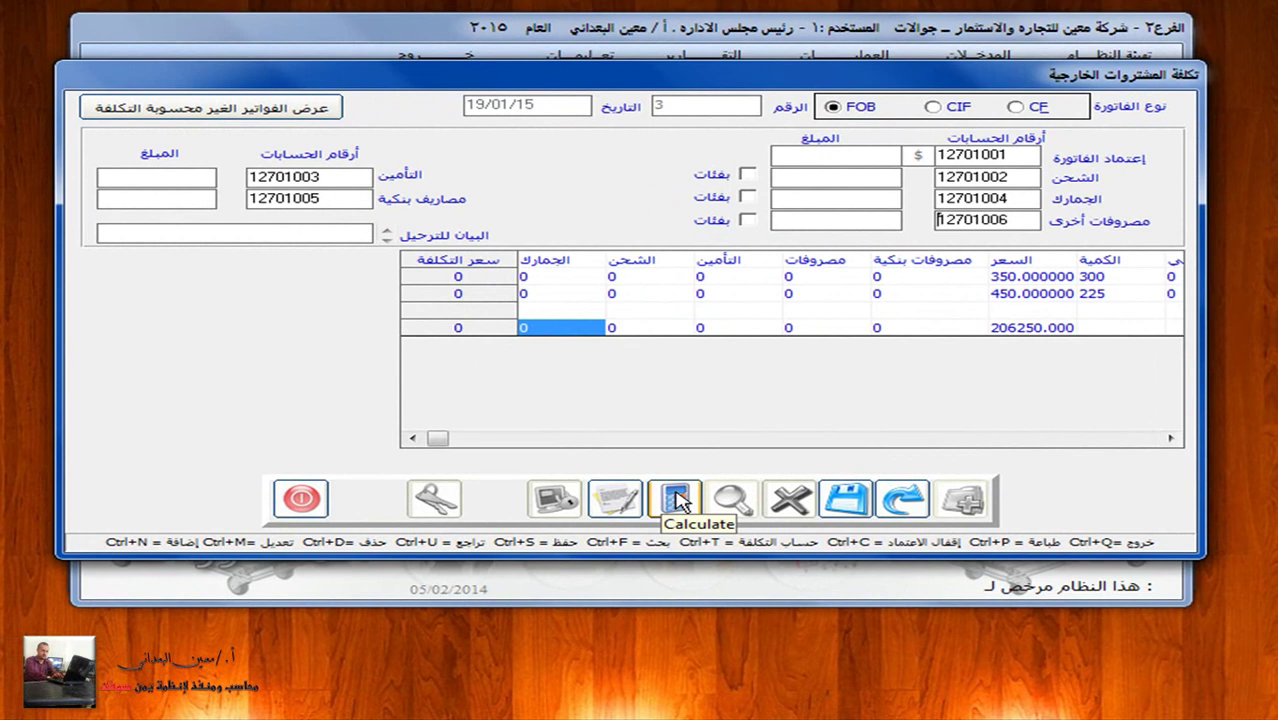
{"action": "left_click", "coordinate": [678, 502]}
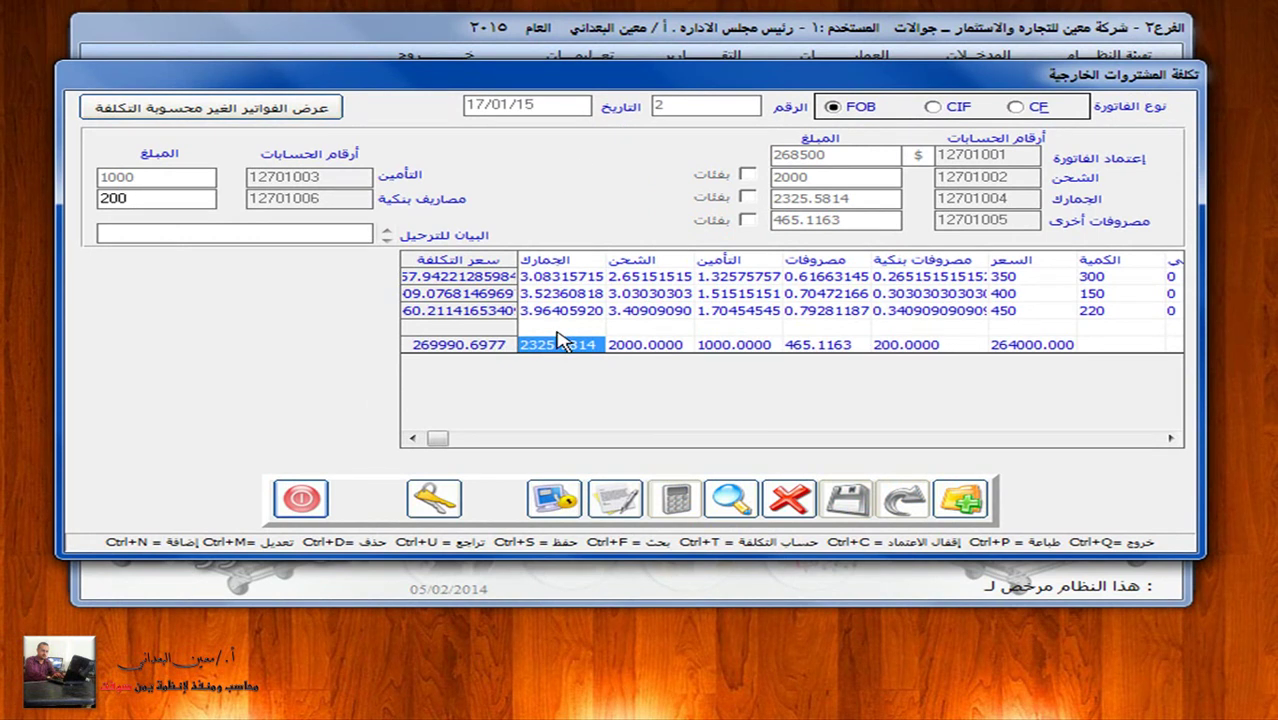
{"action": "left_click", "coordinate": [305, 499]}
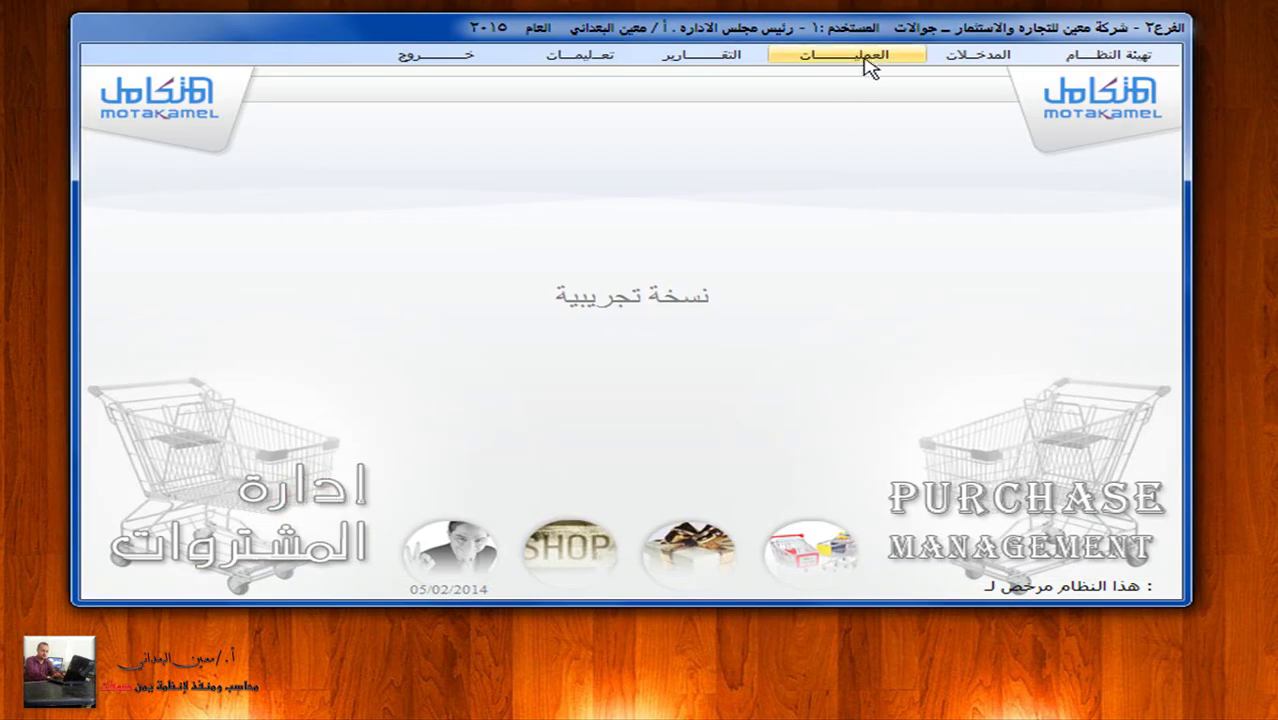
Open the supply order form (إذن التوريد) and retrieve supply order number 3.
{"action": "left_click", "coordinate": [872, 58]}
{"action": "left_click", "coordinate": [852, 175]}
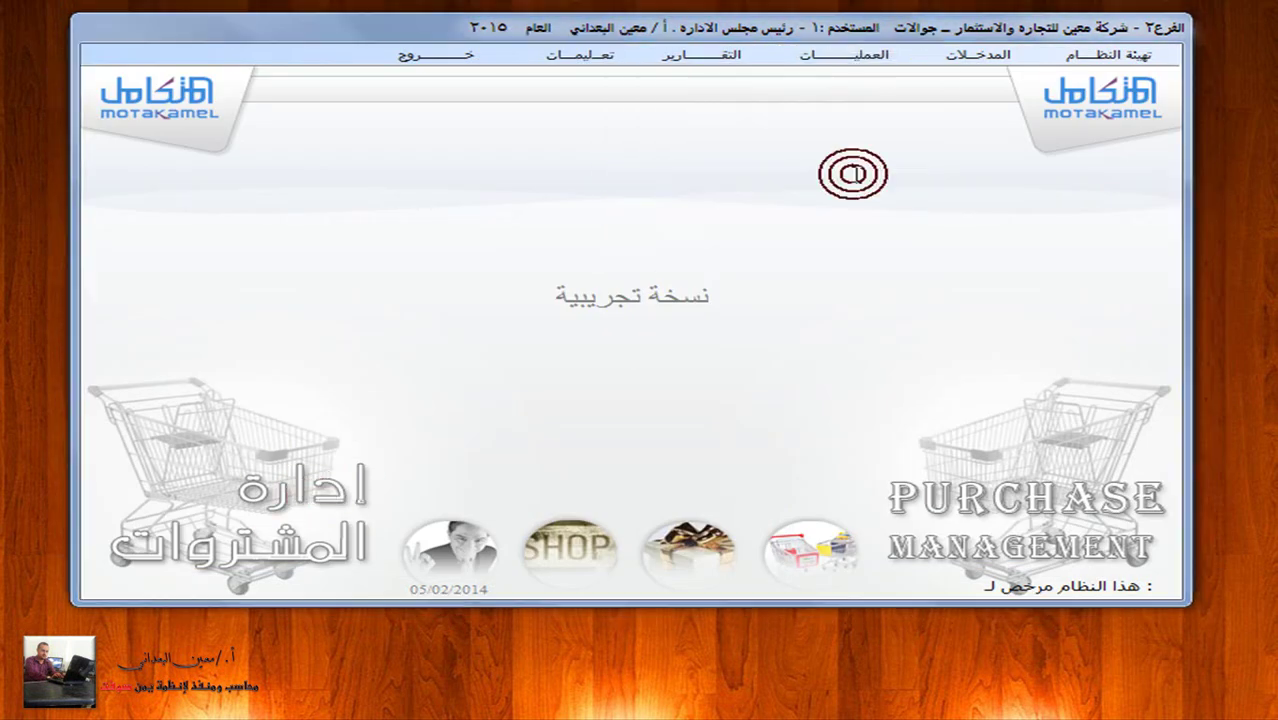
{"action": "left_click", "coordinate": [698, 135]}
{"action": "left_click", "coordinate": [667, 165]}
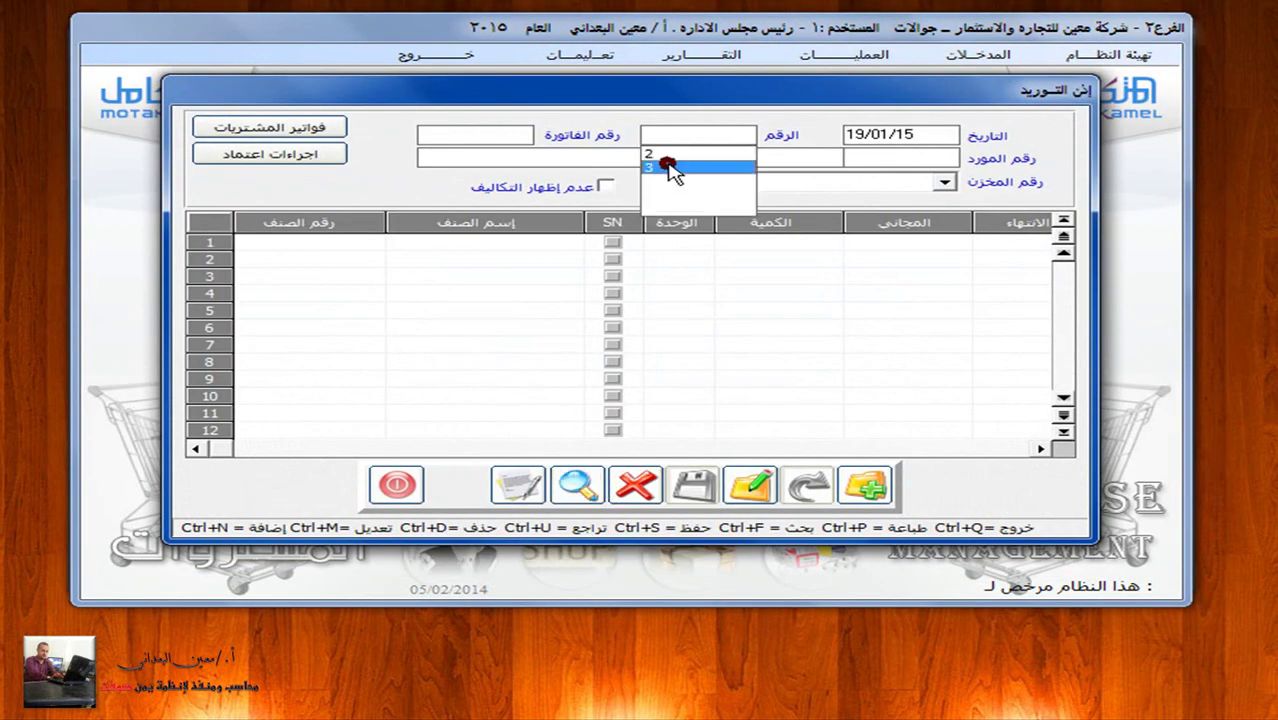